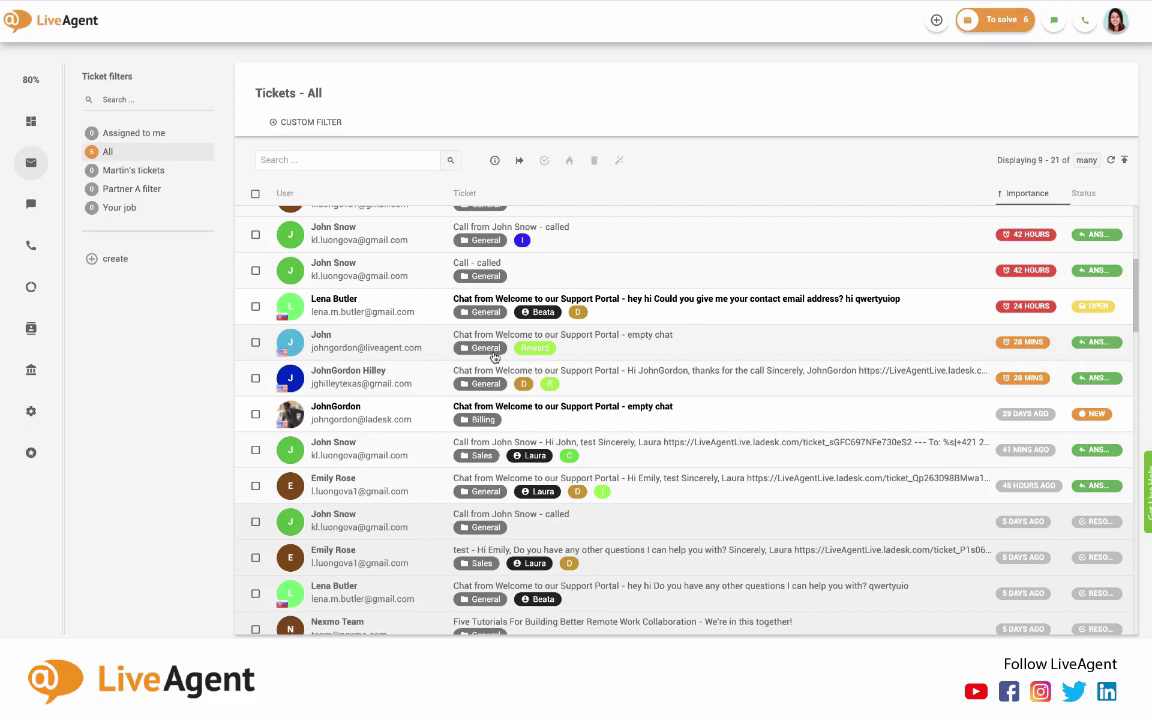
# - Look through the list of all tickets and open the most overdue one, the answered call ticket tagged login
pyautogui.scroll(-2, 489, 396)
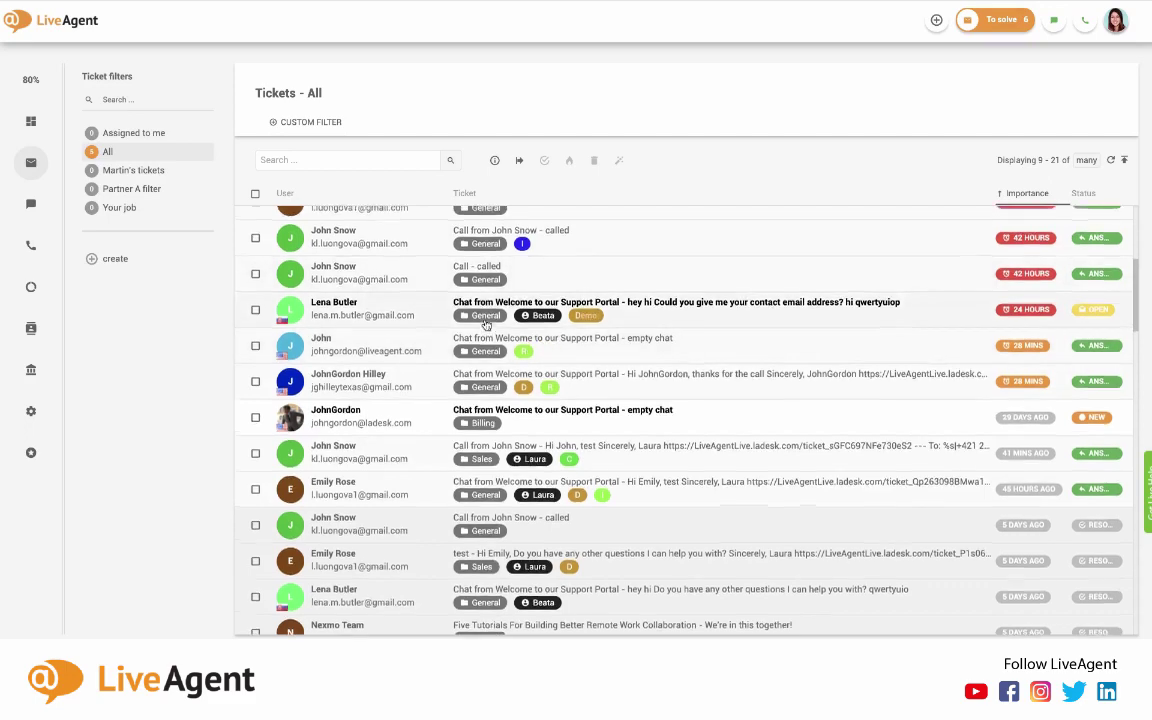
pyautogui.scroll(-8, 520, 440)
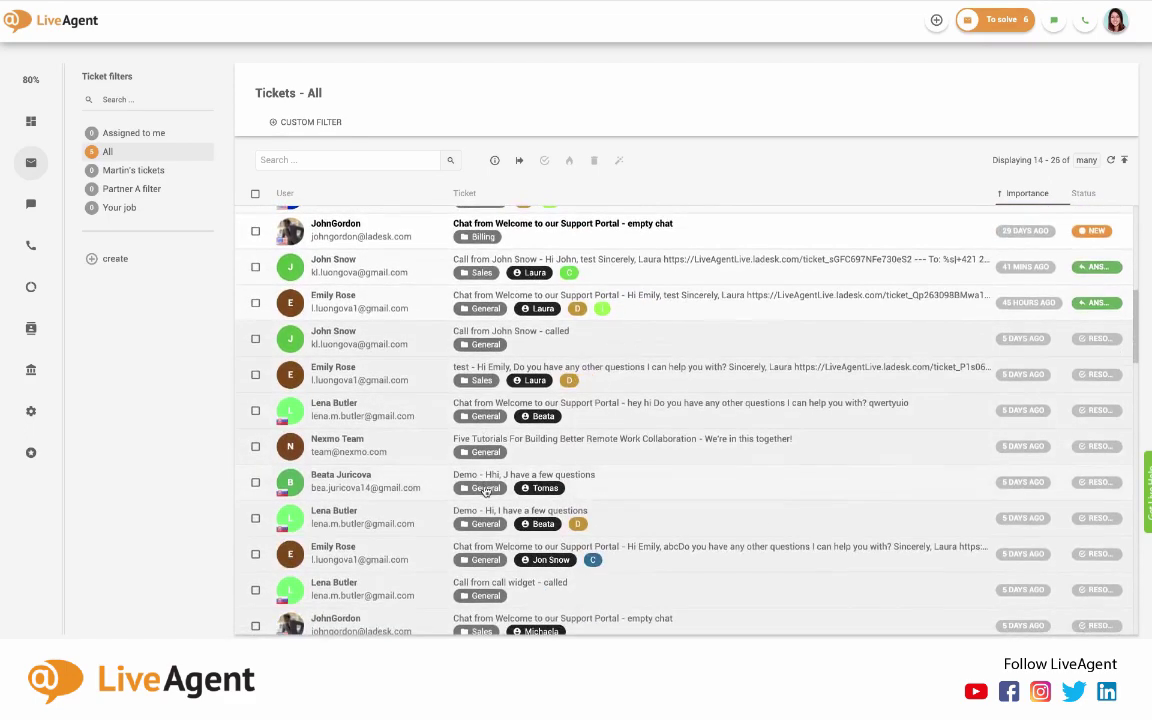
pyautogui.scroll(-5, 528, 500)
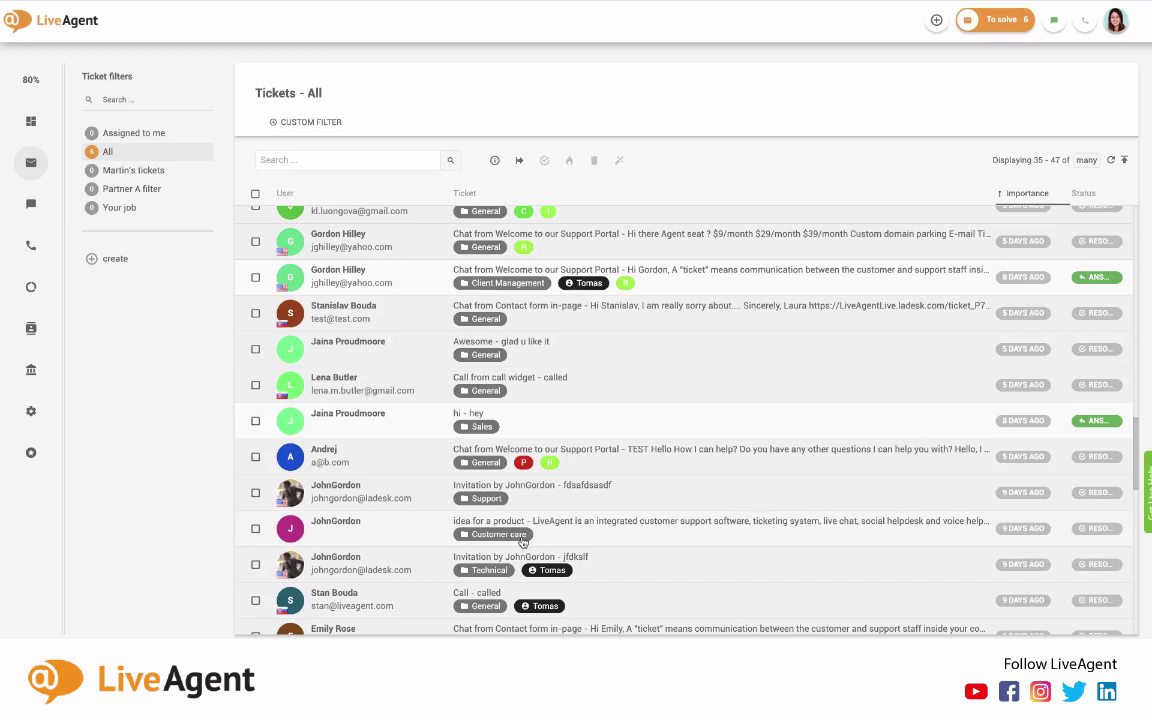
pyautogui.click(990, 22)
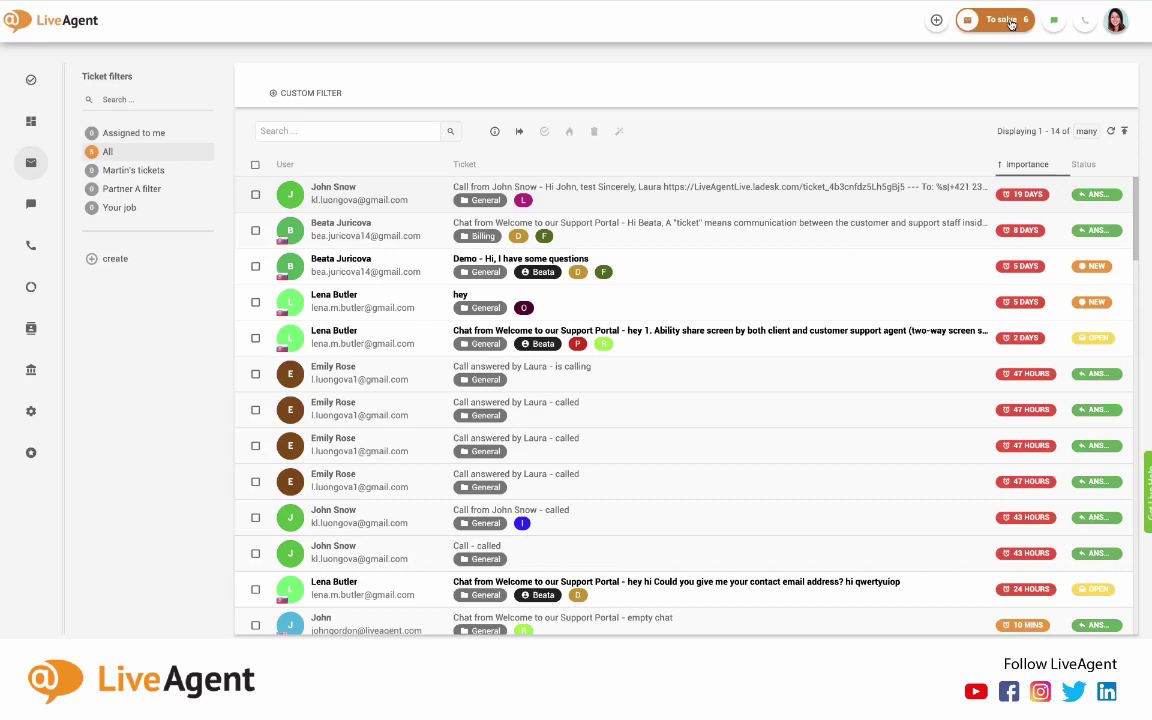
pyautogui.click(569, 200)
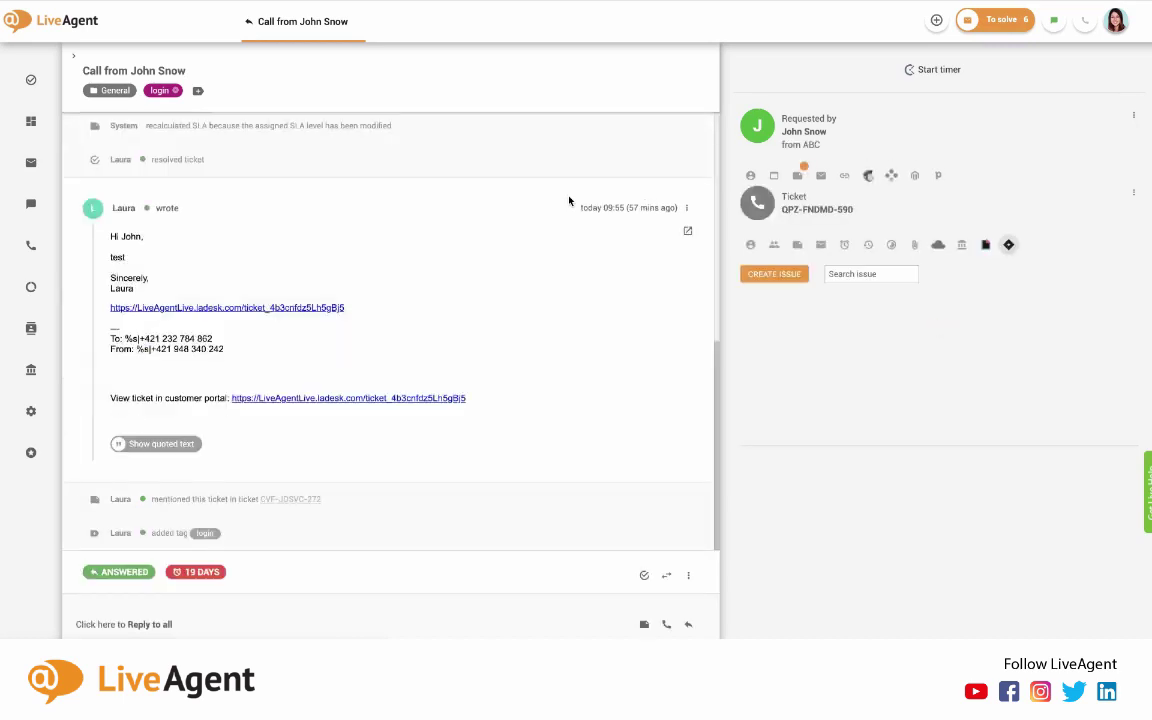
# - Review the ticket's conversation thread from the original call to the latest reply, and check which actions are available for the ticket
pyautogui.scroll(3, 569, 200)
pyautogui.scroll(2, 569, 201)
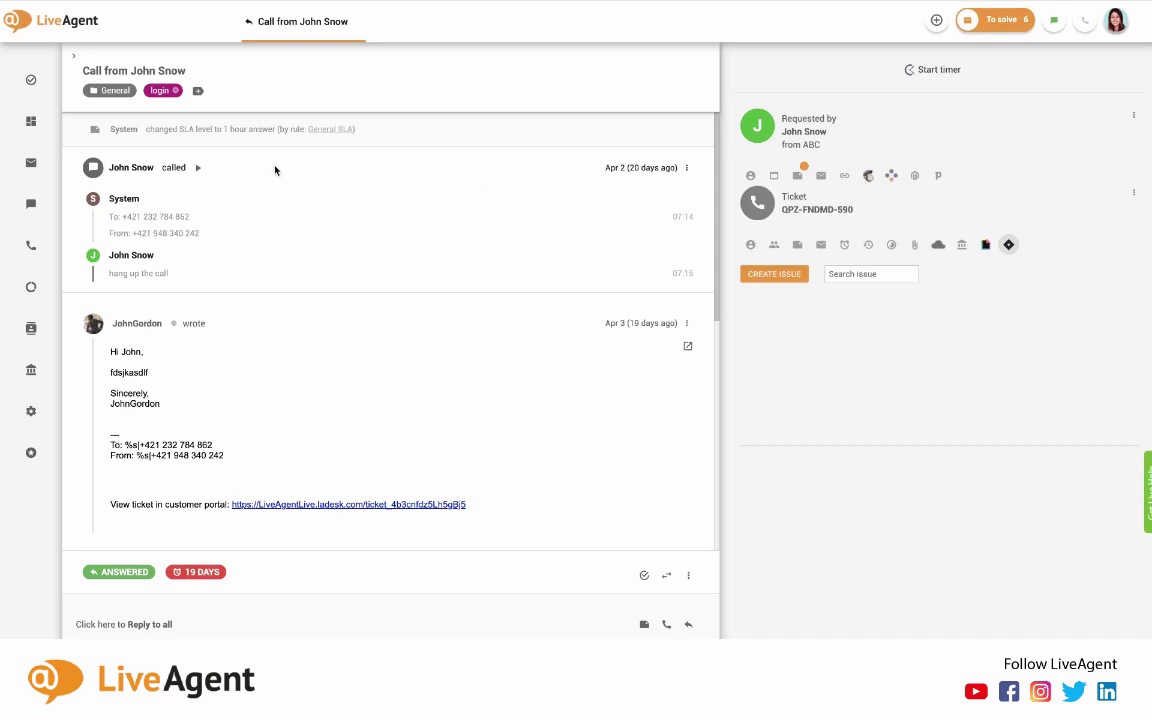
pyautogui.scroll(-1, 230, 266)
pyautogui.scroll(-4, 230, 266)
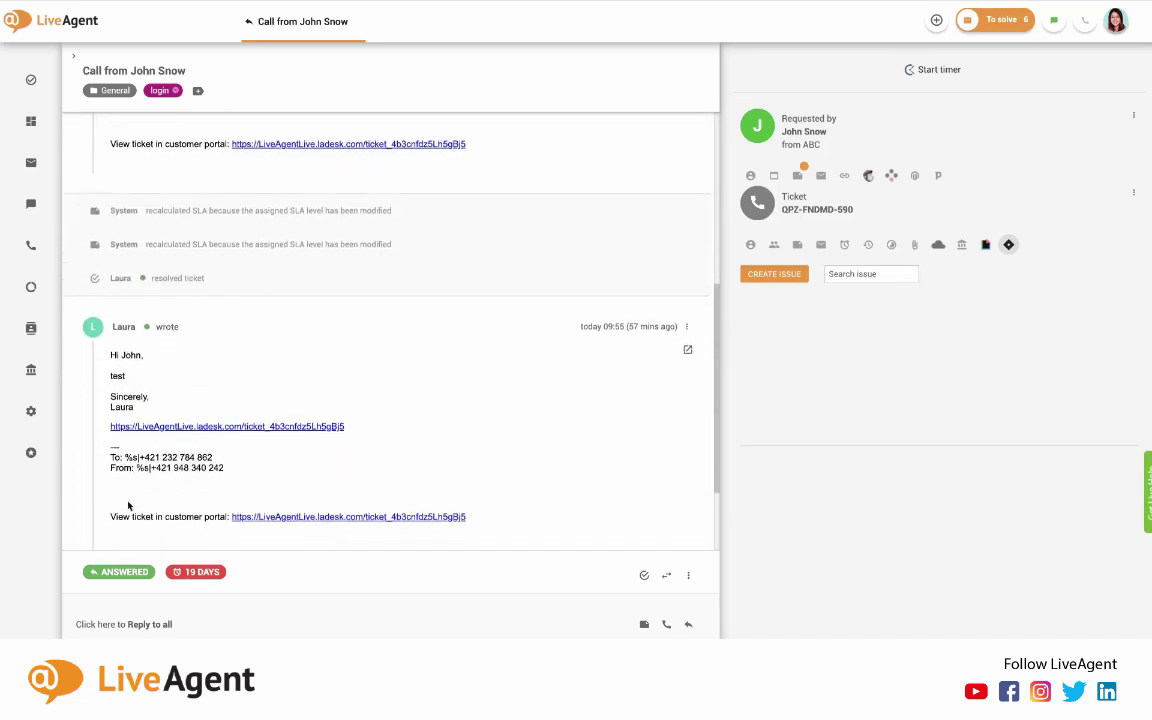
pyautogui.scroll(4, 150, 300)
pyautogui.scroll(1, 164, 333)
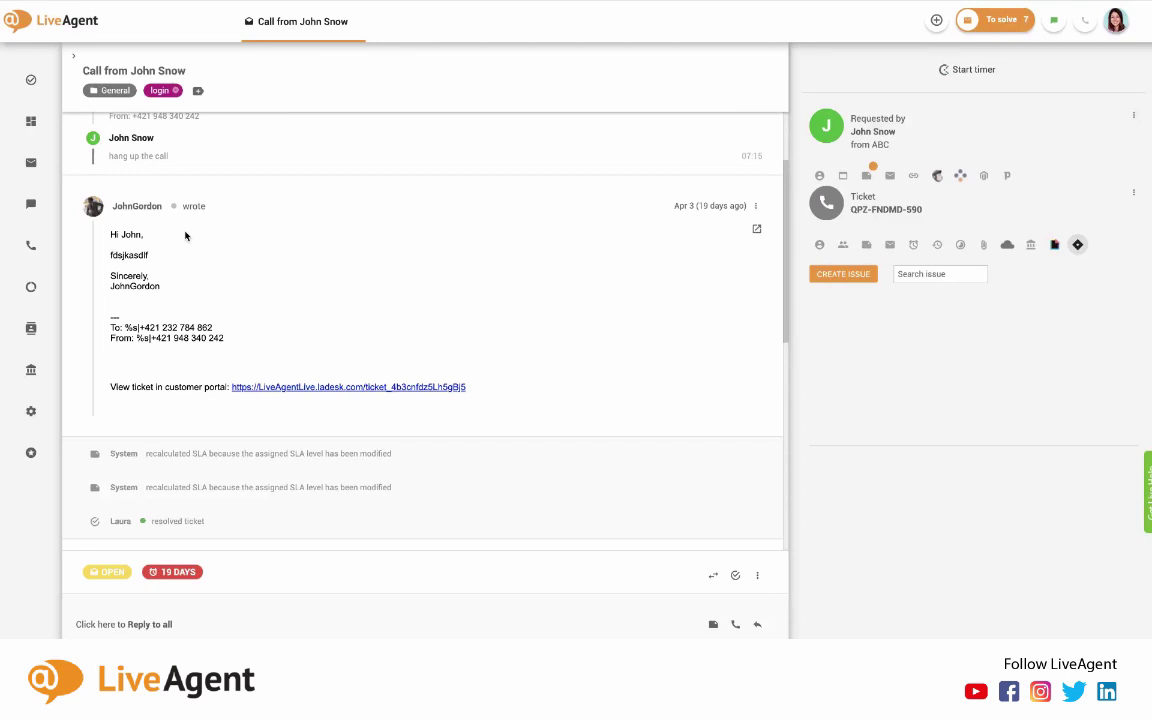
pyautogui.click(758, 578)
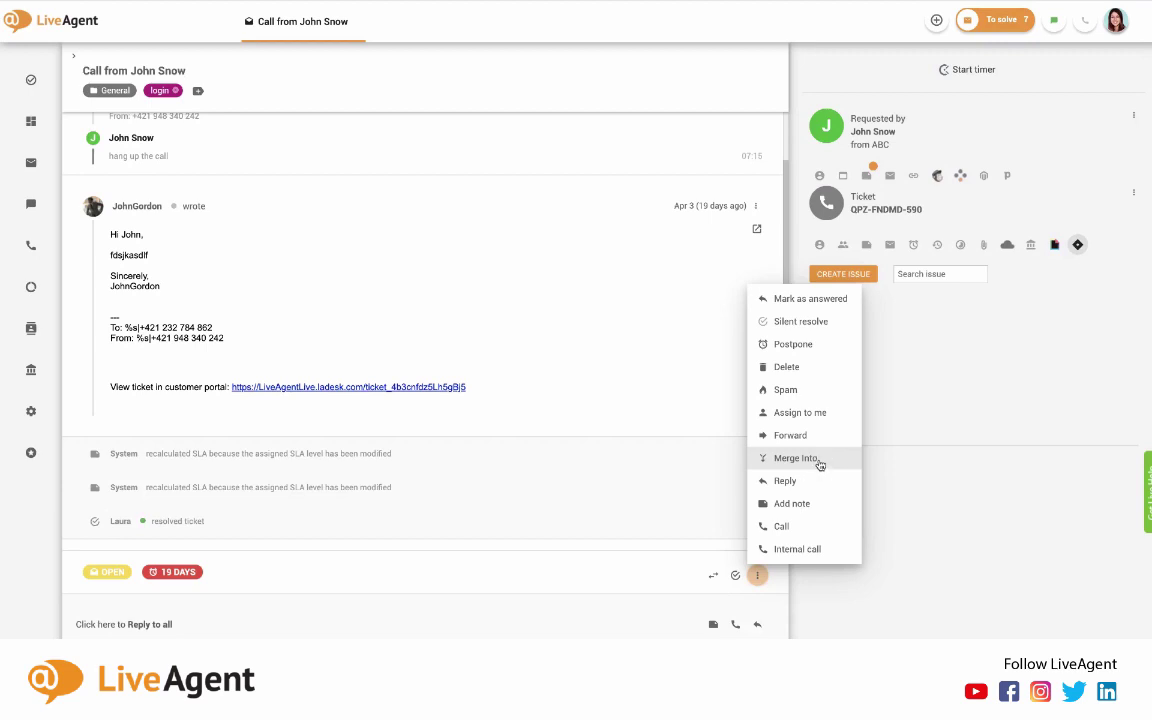
pyautogui.click(895, 400)
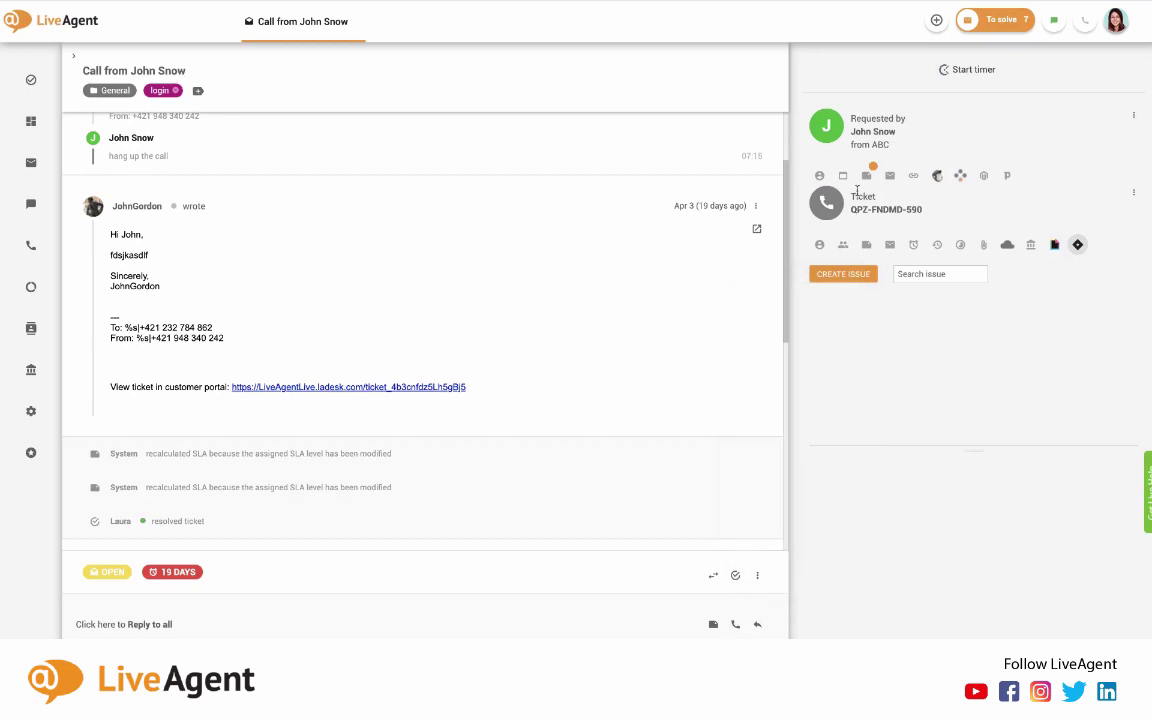
# - Adjust the divider between the conversation and the contact details so the conversation area is slightly wider
pyautogui.moveTo(790, 183); pyautogui.dragTo(908, 176)
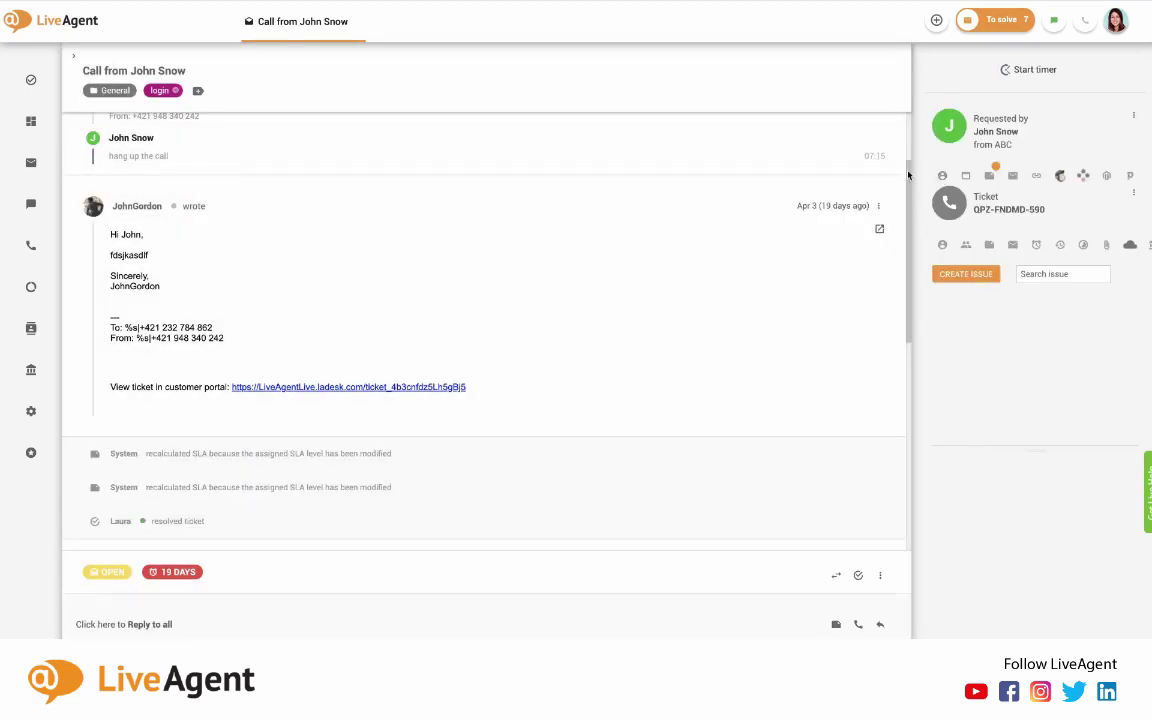
pyautogui.scroll(-1, 878, 190)
pyautogui.moveTo(906, 180); pyautogui.dragTo(805, 177)
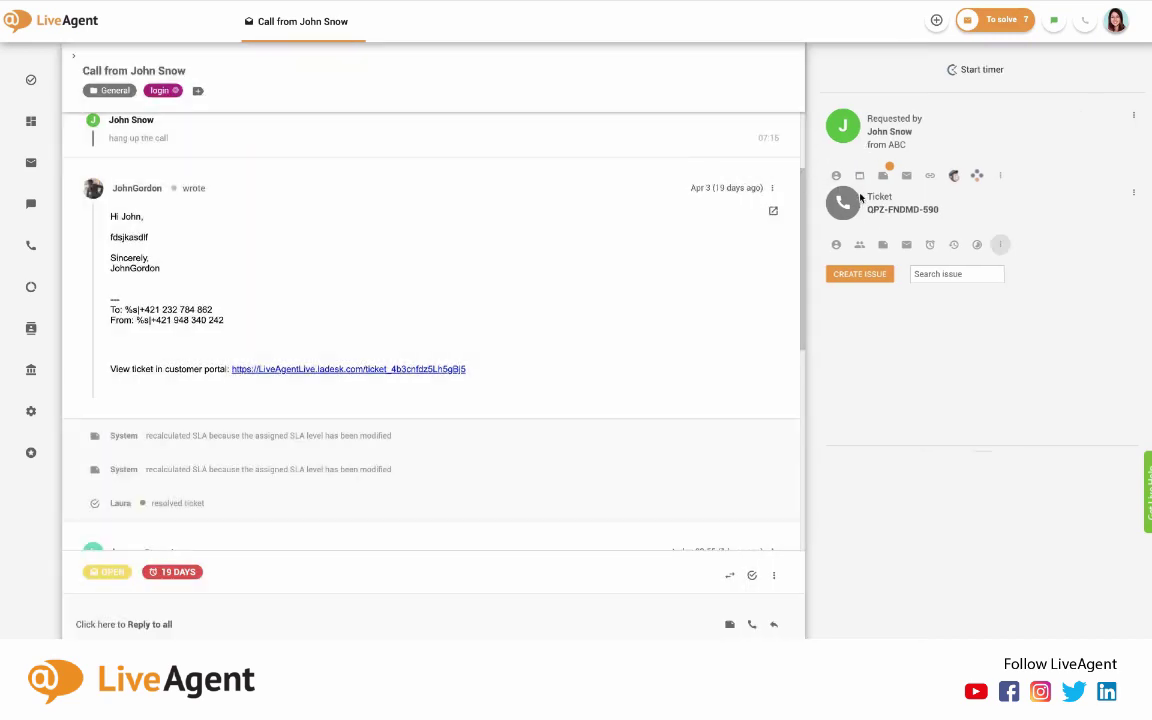
pyautogui.moveTo(807, 228)
pyautogui.mouseDown()
pyautogui.moveTo(961, 228)
pyautogui.moveTo(806, 230)
pyautogui.mouseUp()
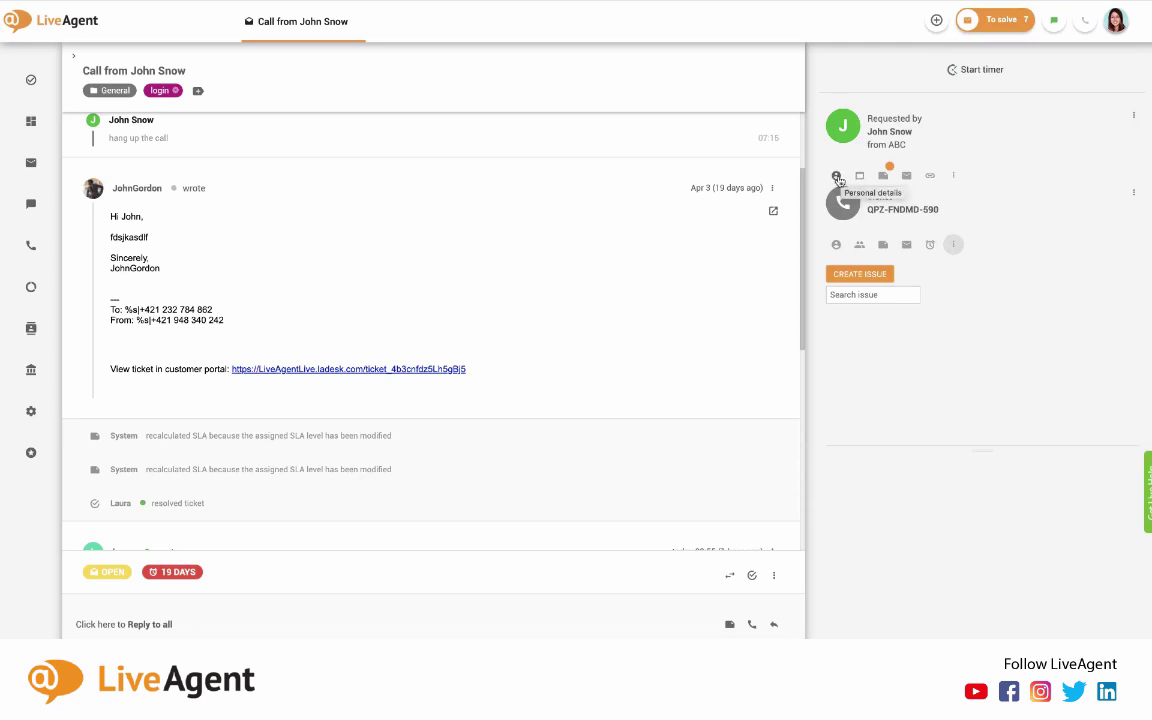
# - View the requester's personal details and the additional fields available for the contact, closing the contact editor without saving
pyautogui.click(837, 176)
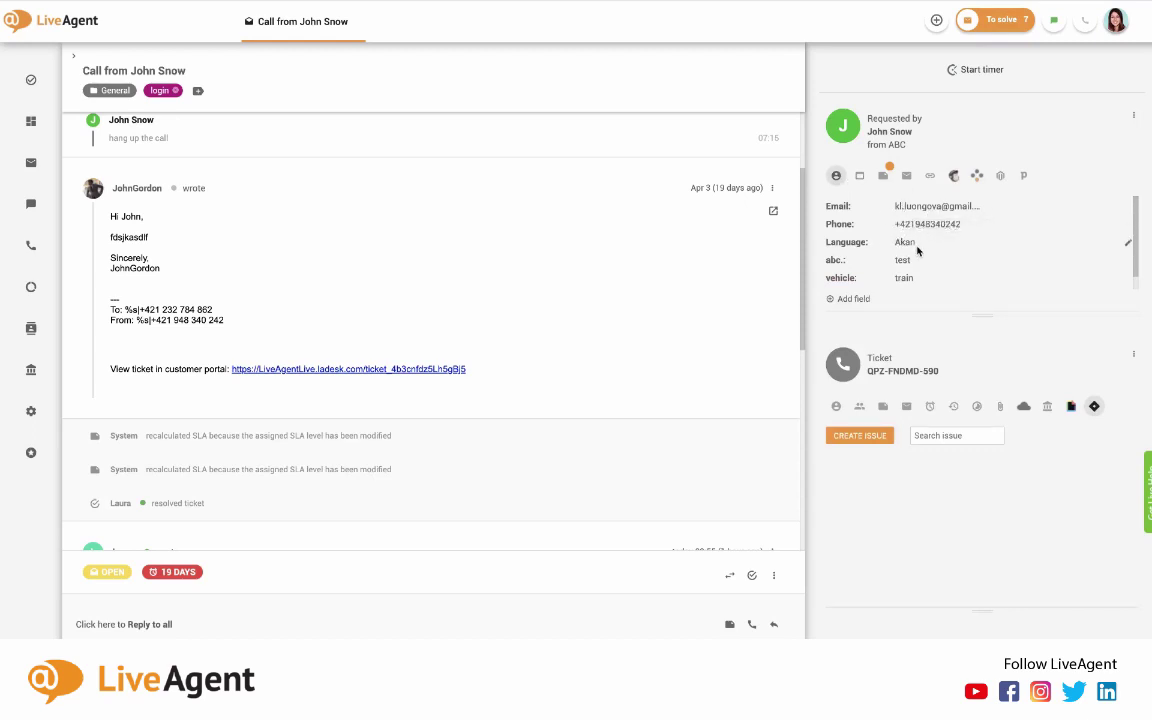
pyautogui.scroll(-1, 904, 262)
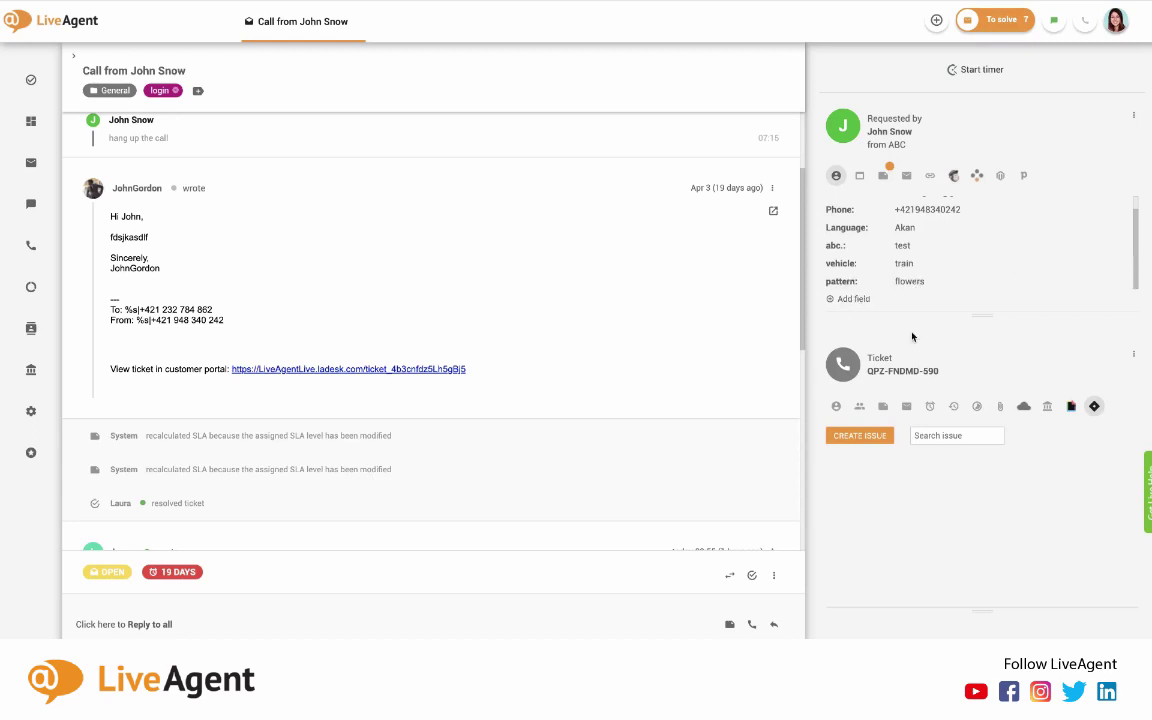
pyautogui.click(857, 305)
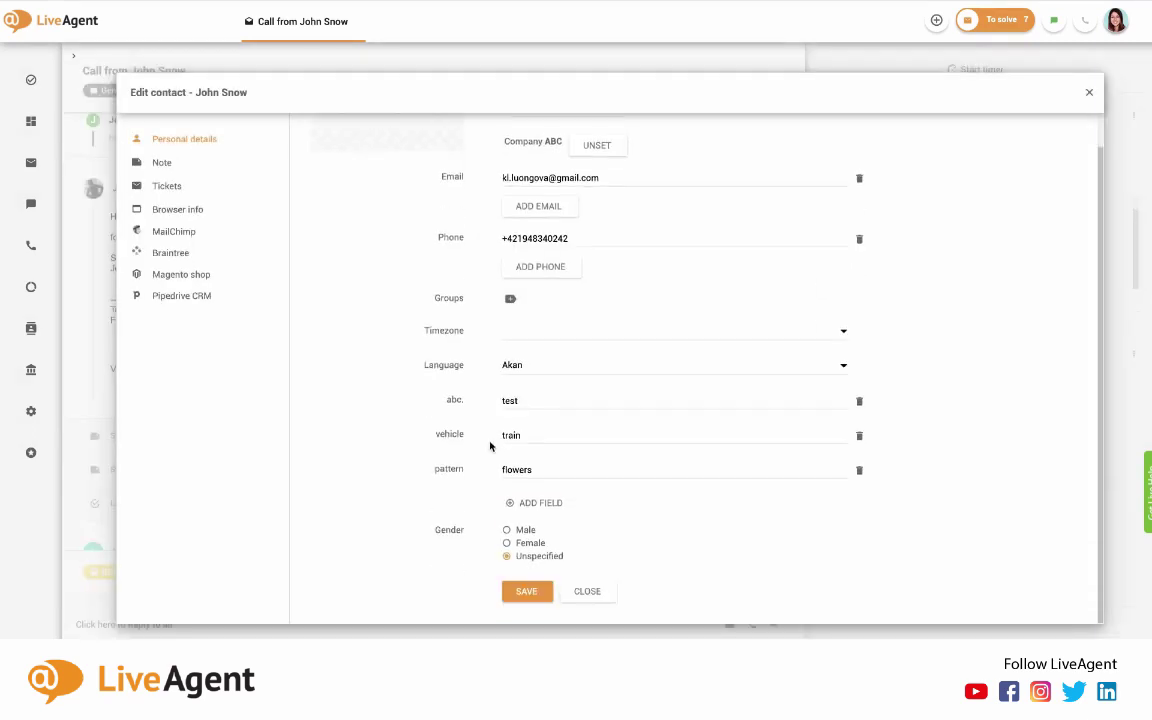
pyautogui.click(546, 506)
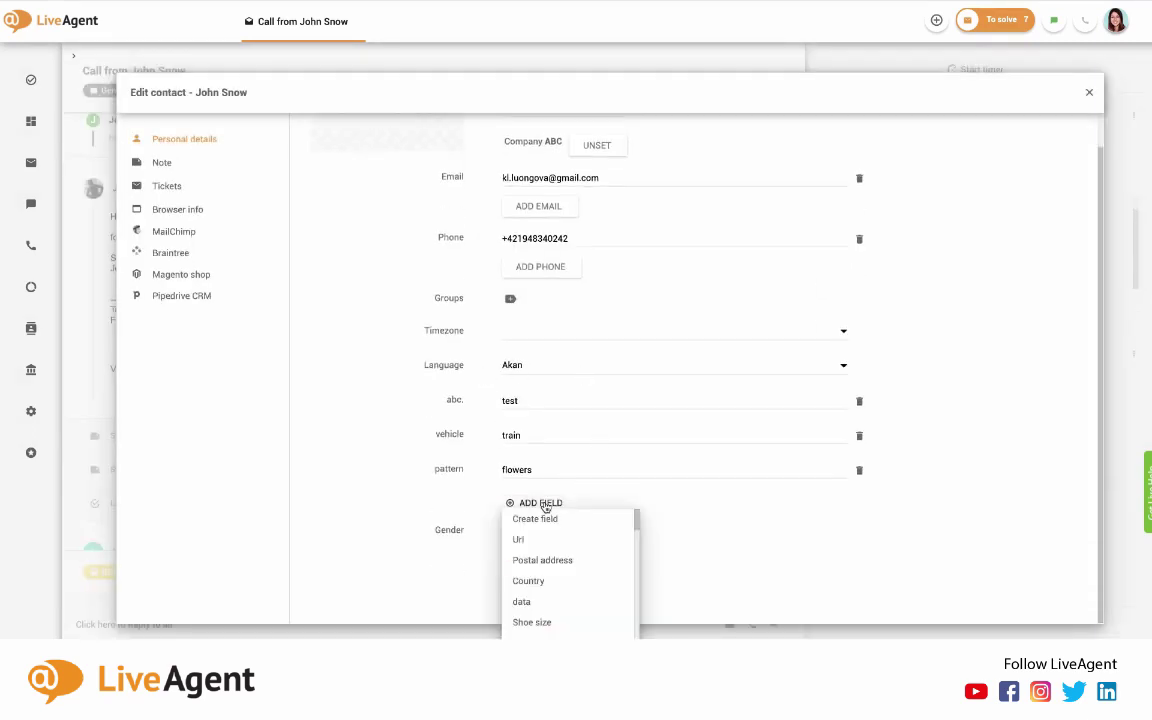
pyautogui.scroll(-4, 547, 530)
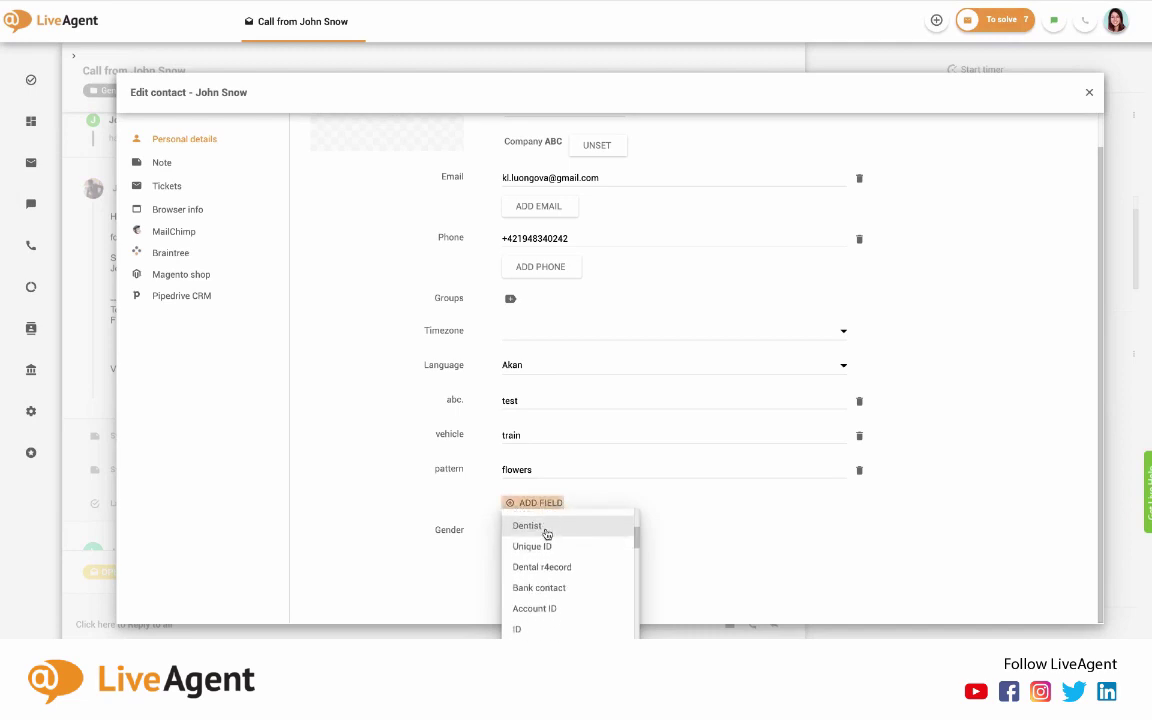
pyautogui.scroll(-3, 547, 534)
pyautogui.click(709, 525)
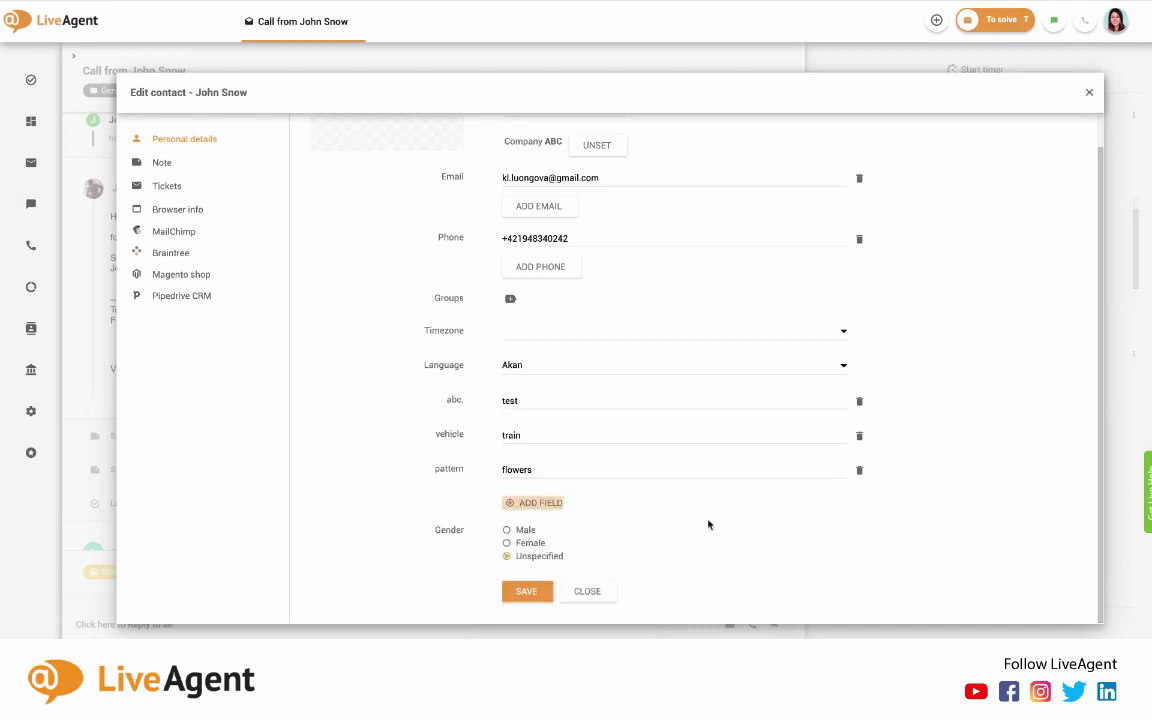
pyautogui.click(588, 591)
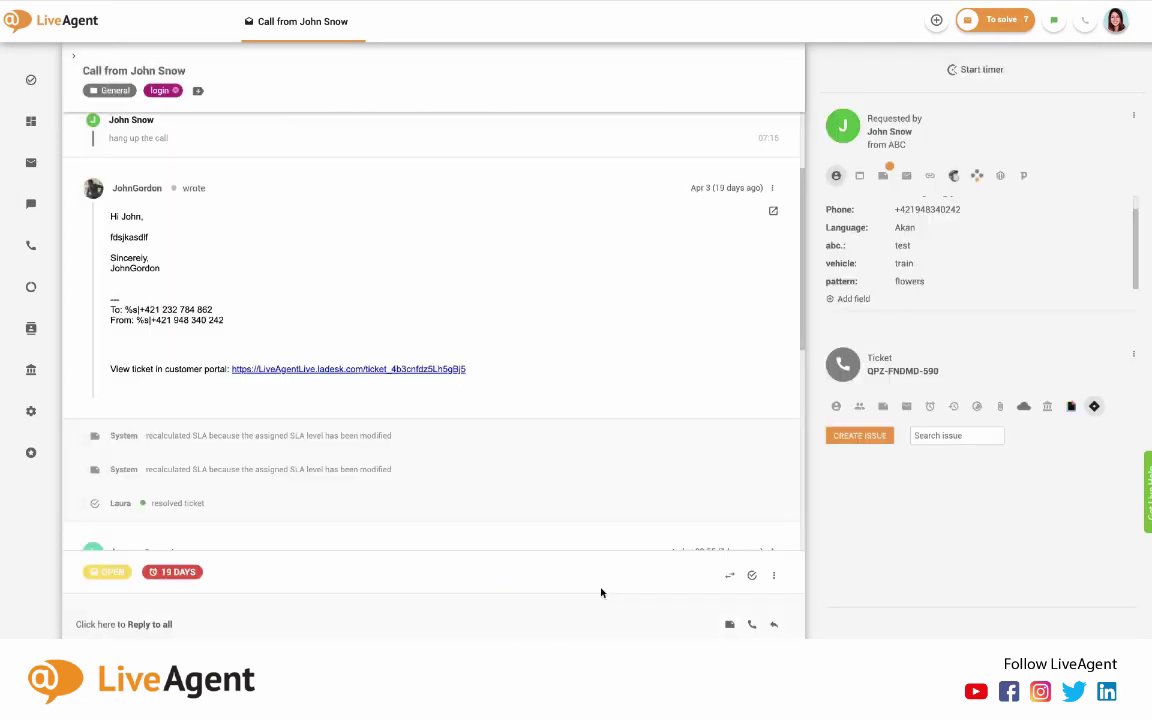
# - Browse the requester's ticket history from the most recent tickets to the oldest and back
pyautogui.click(931, 178)
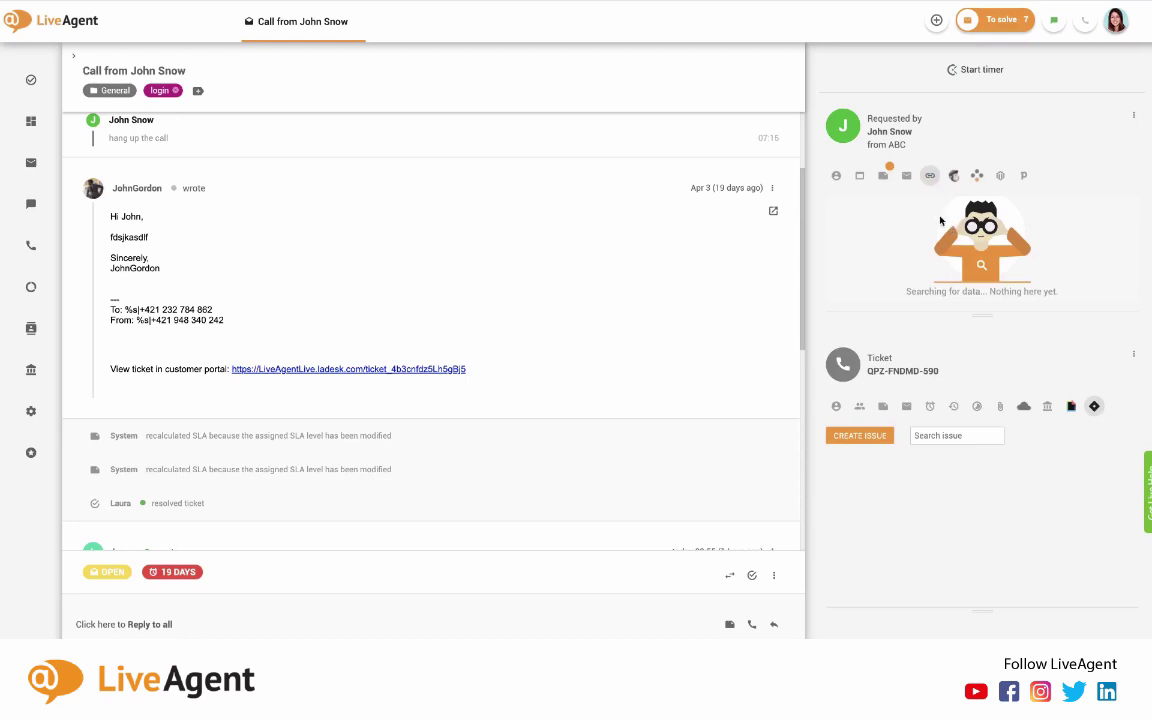
pyautogui.click(907, 177)
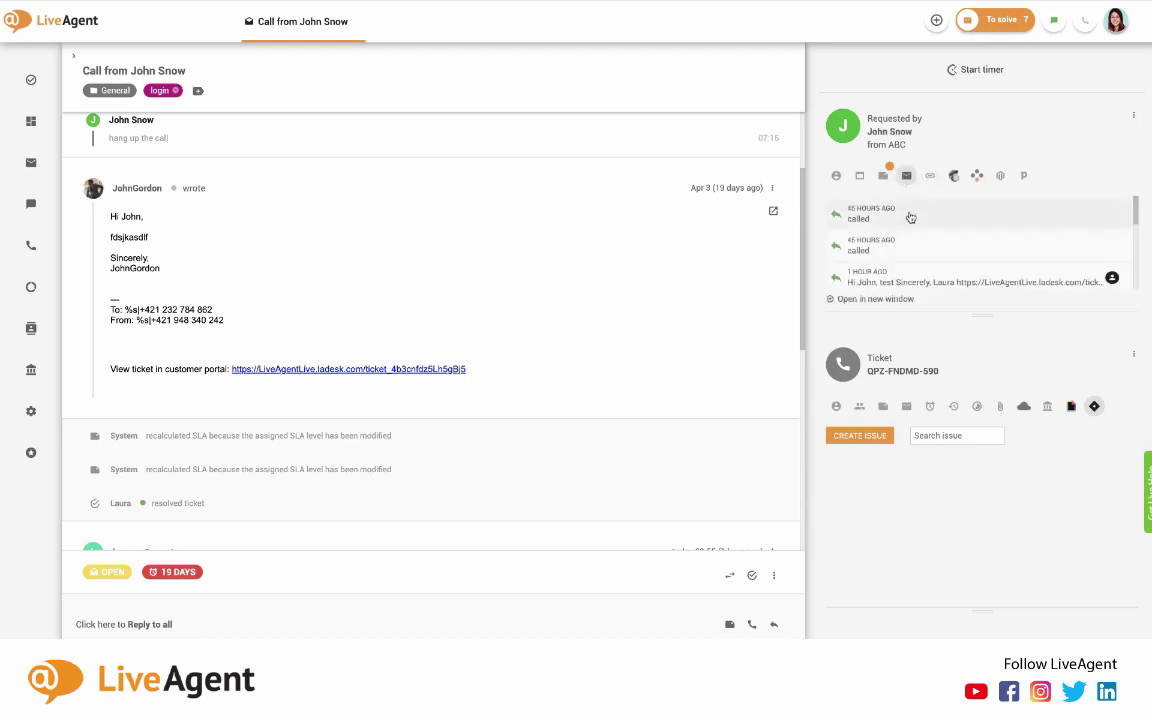
pyautogui.scroll(-5, 910, 218)
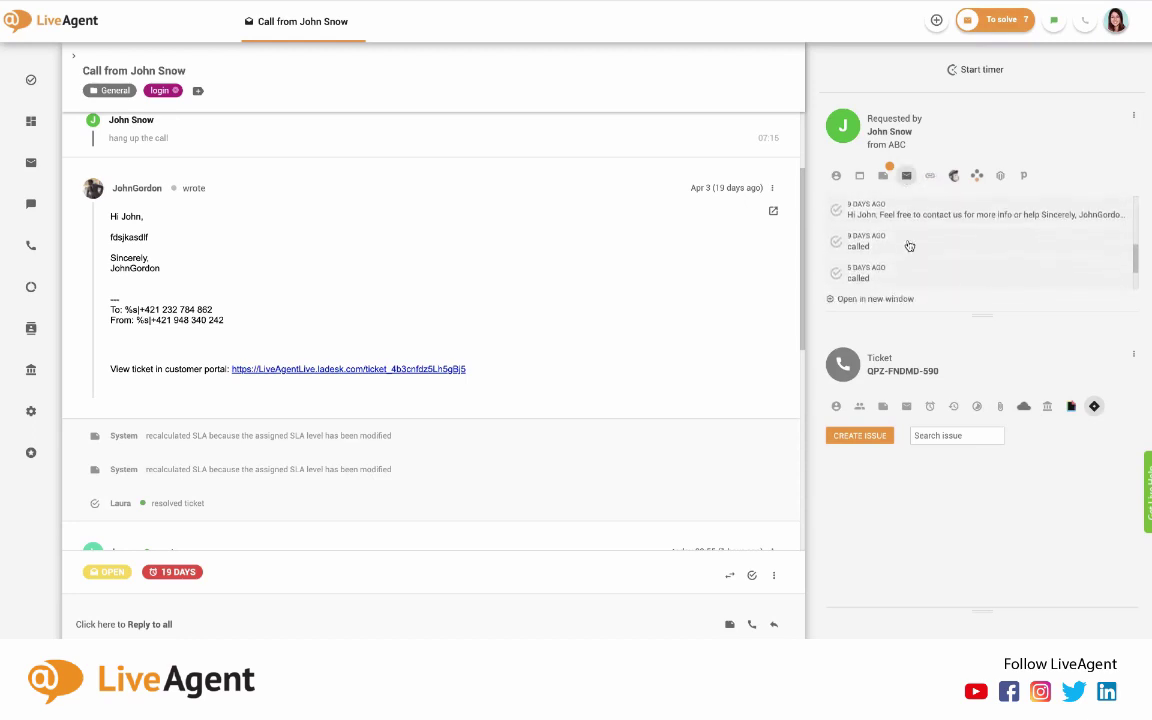
pyautogui.scroll(-3, 906, 228)
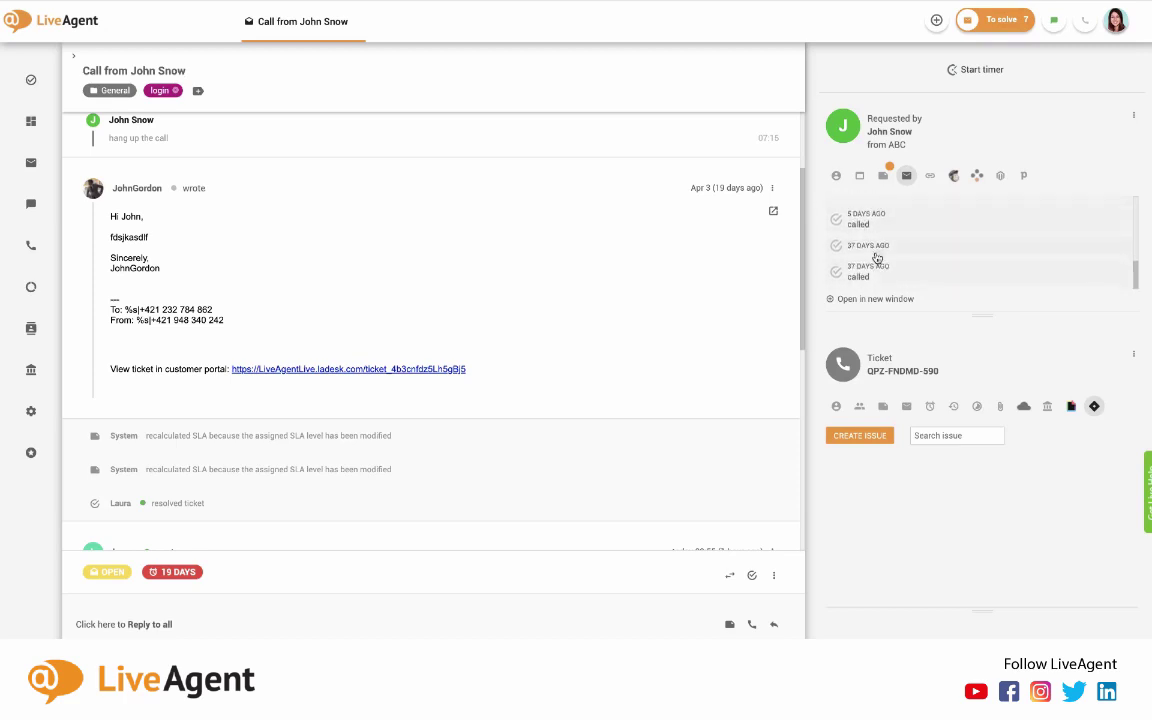
pyautogui.scroll(2, 880, 275)
pyautogui.scroll(3, 880, 270)
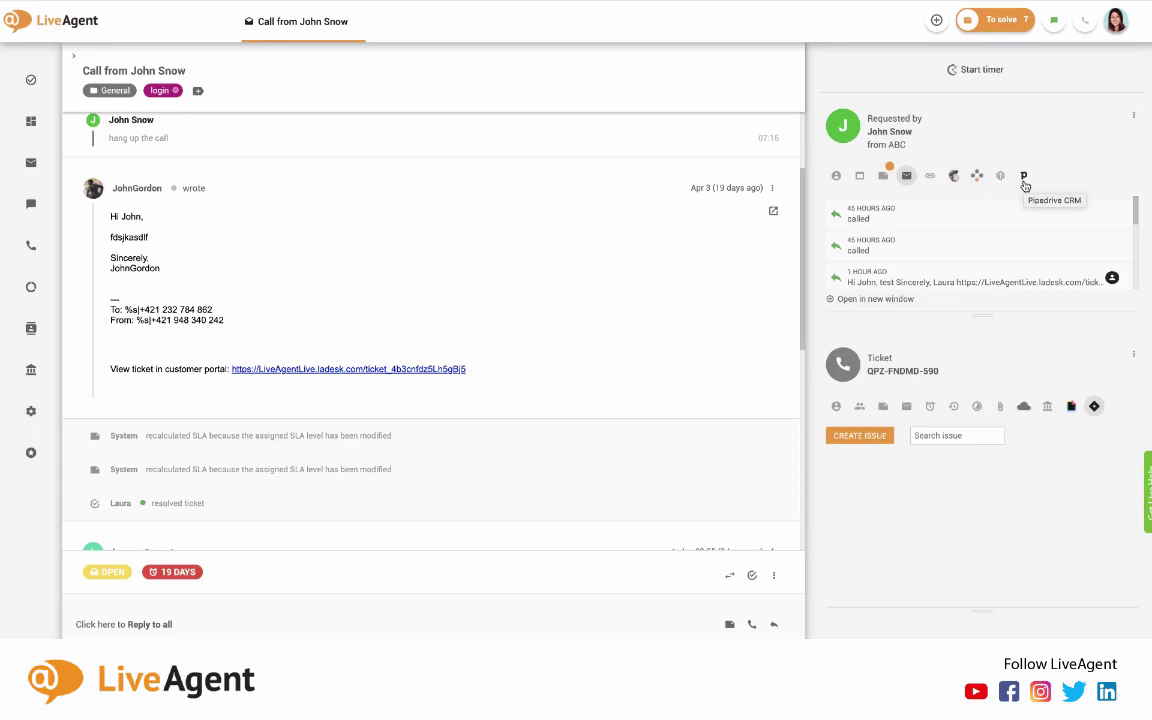
# - View the requester's MailChimp integration data, returning to it after a look at their ticket history
pyautogui.click(952, 179)
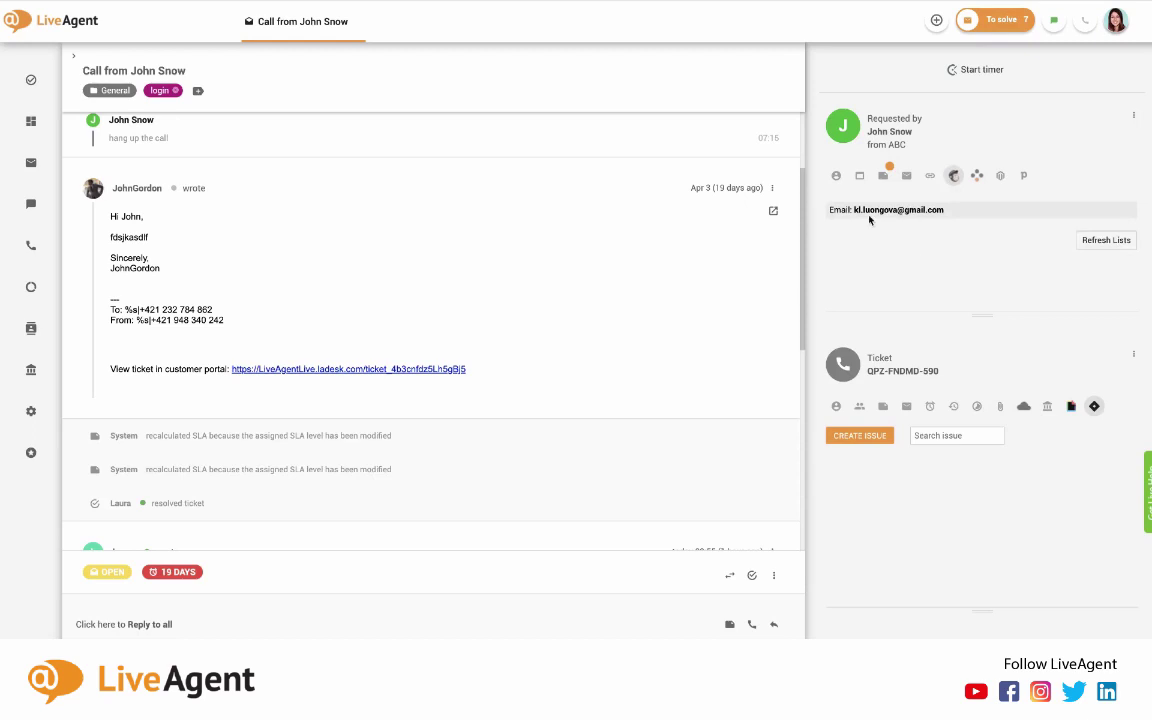
pyautogui.click(906, 175)
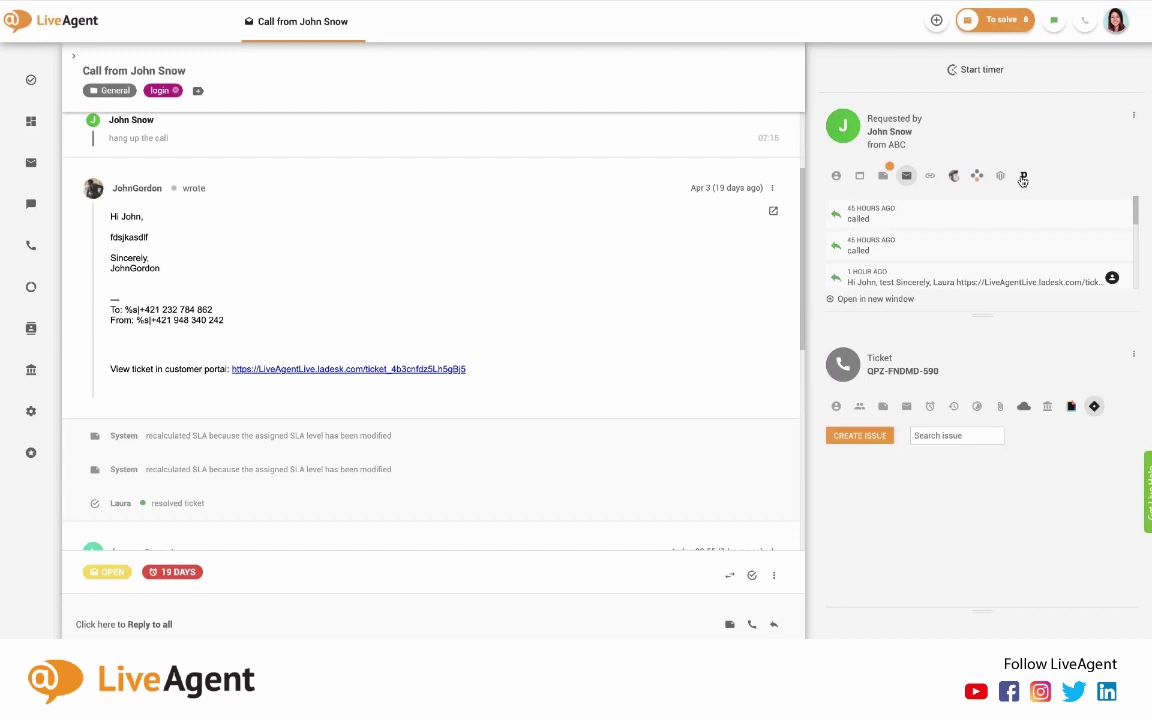
pyautogui.click(957, 183)
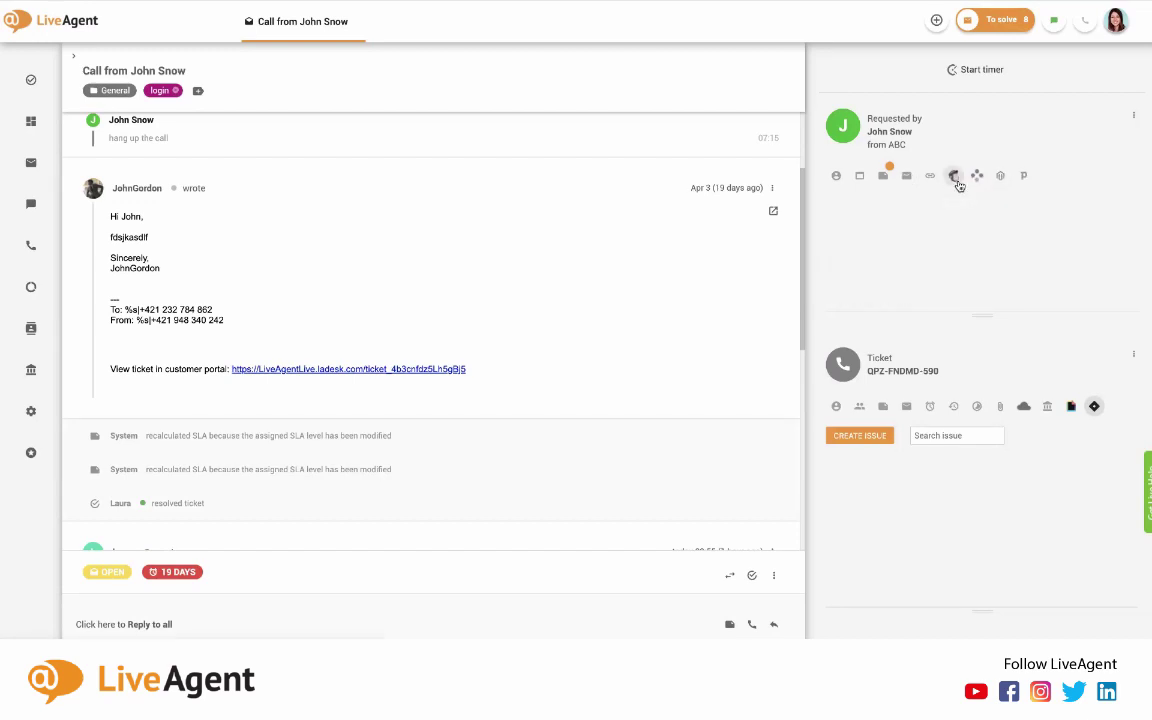